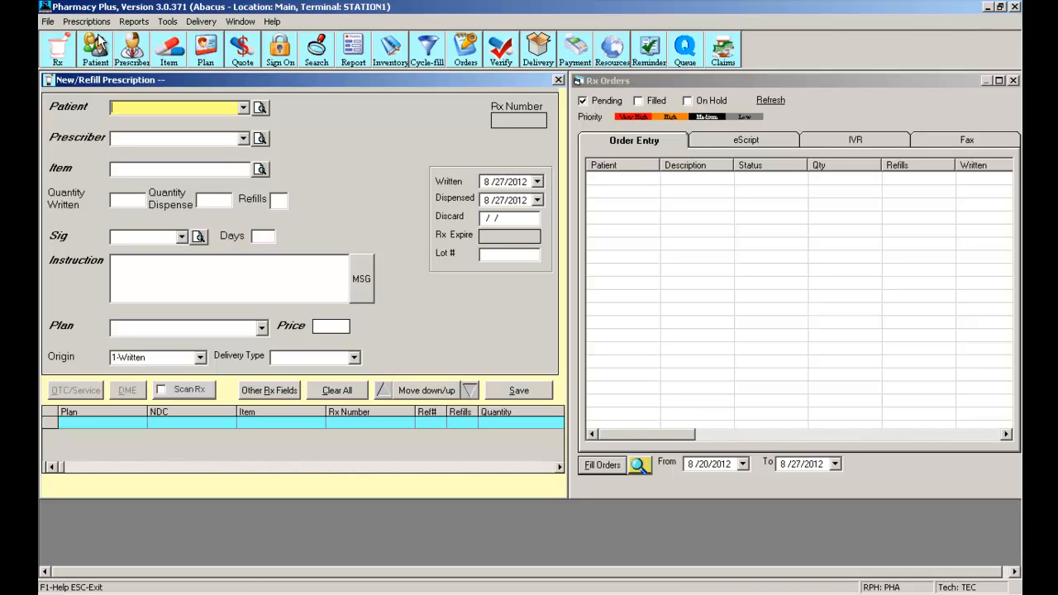
# Step: Search for the demo patient by last and first name and load them onto the prescription
pyautogui.click(244, 113)
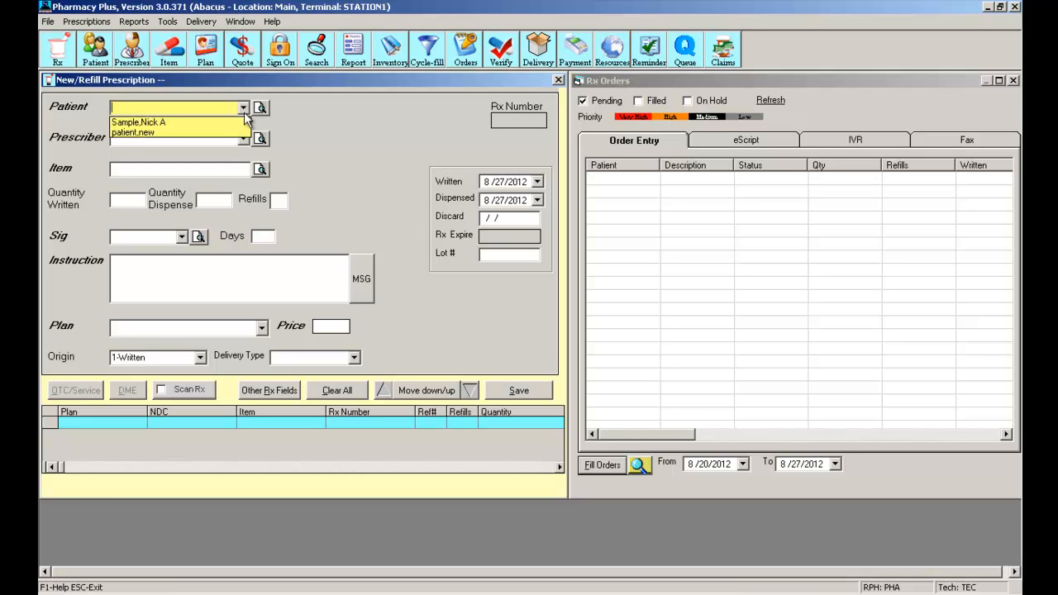
pyautogui.click(202, 109)
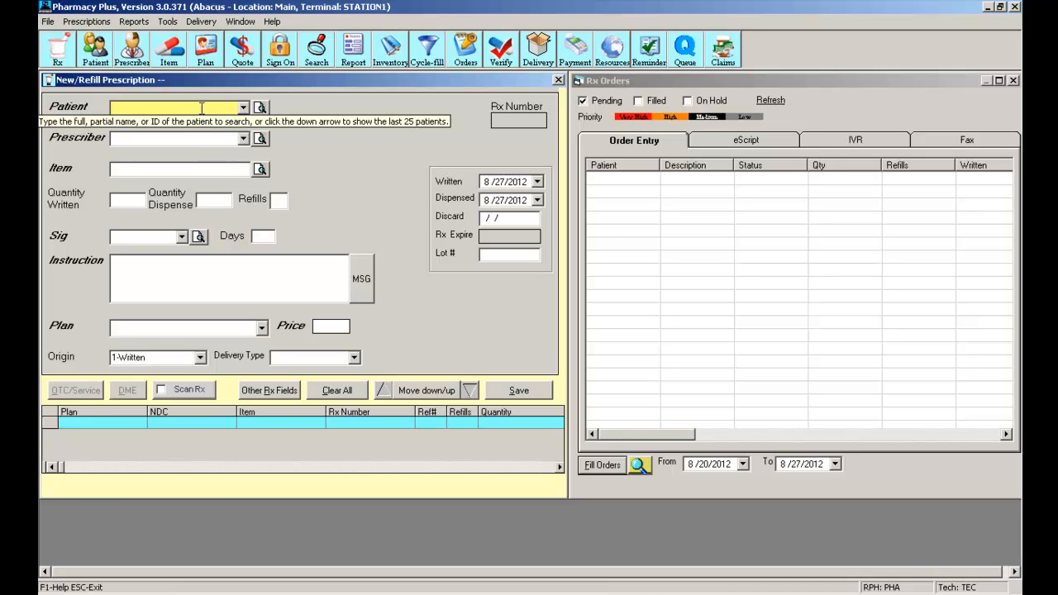
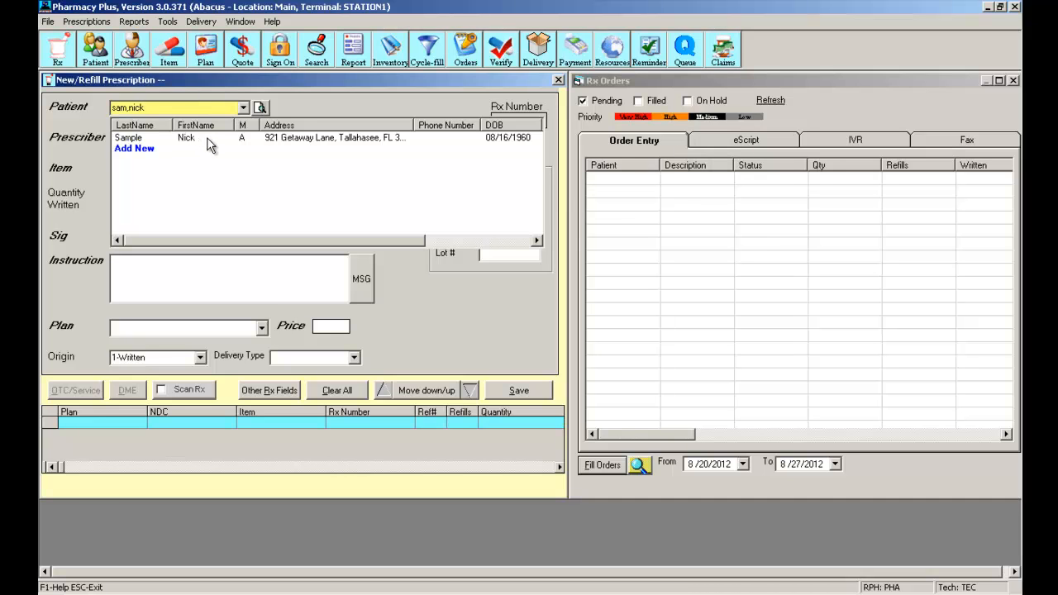
pyautogui.press('Tab')
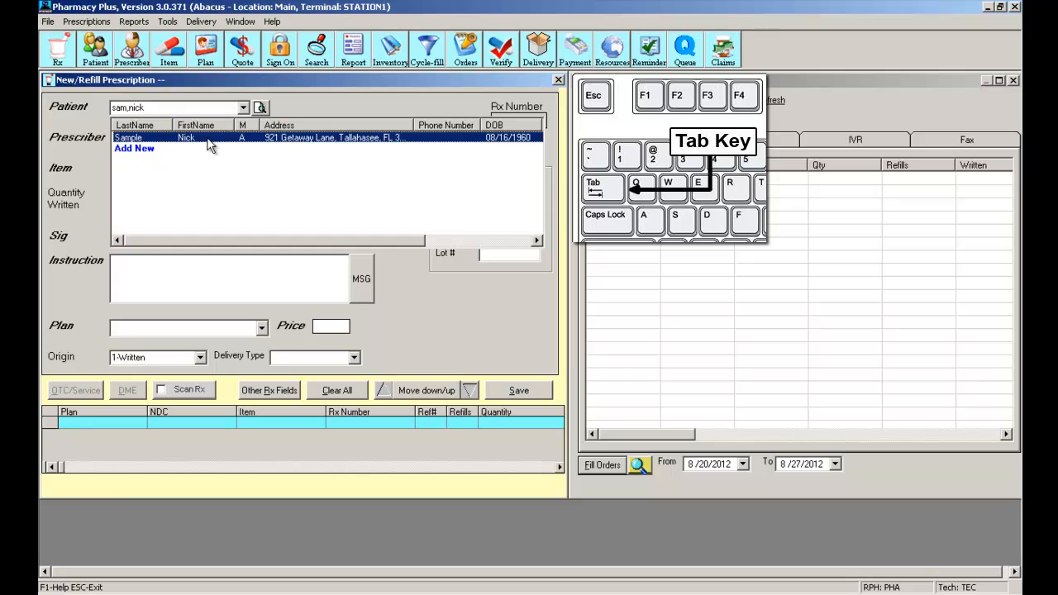
pyautogui.press('Tab')
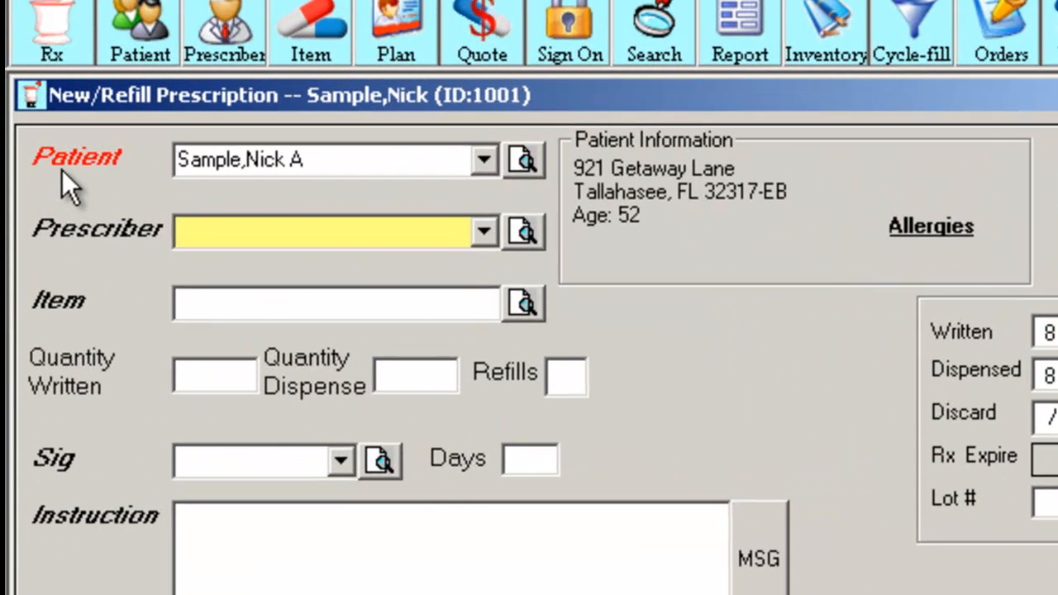
# Step: Open the loaded patient's Patient File and show its Insurance details
pyautogui.click(63, 170)
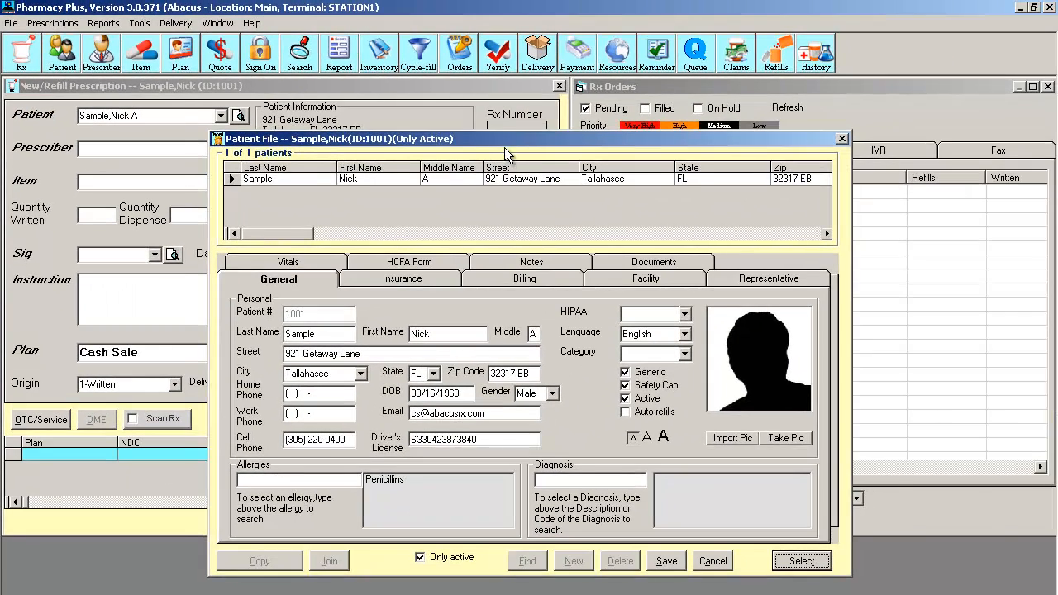
pyautogui.moveTo(693, 165); pyautogui.dragTo(662, 109)
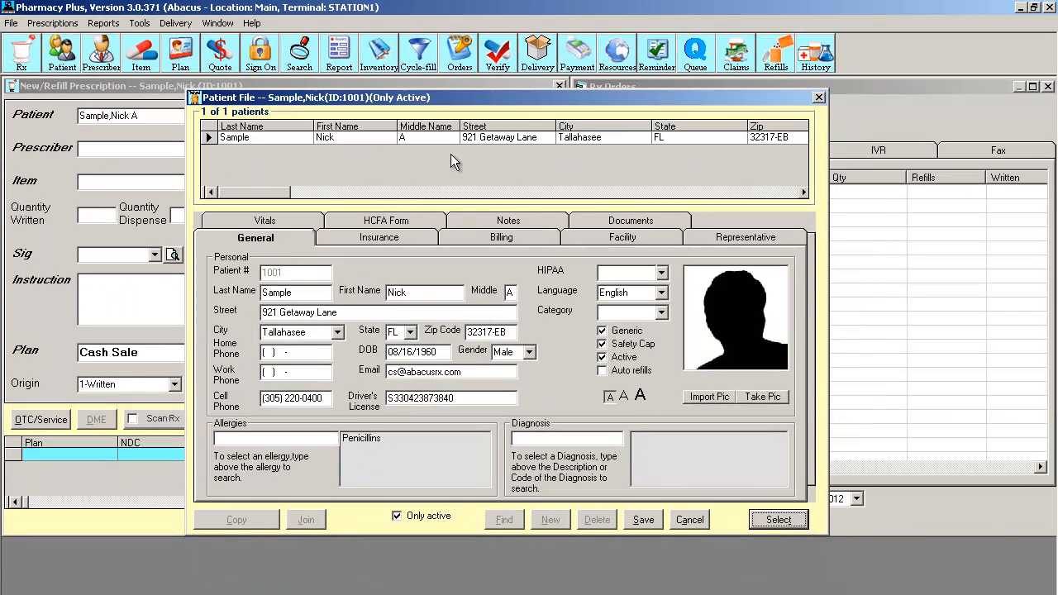
pyautogui.click(372, 237)
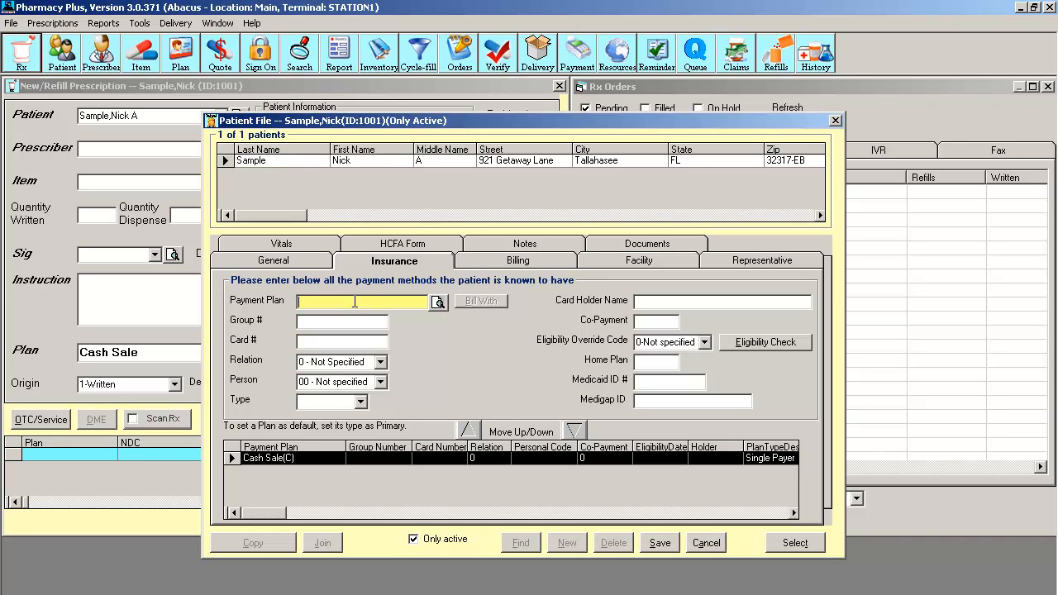
# Step: Enter UHC - United Healthcare as the payment plan, then launch the payment plan search
pyautogui.write('uhc')
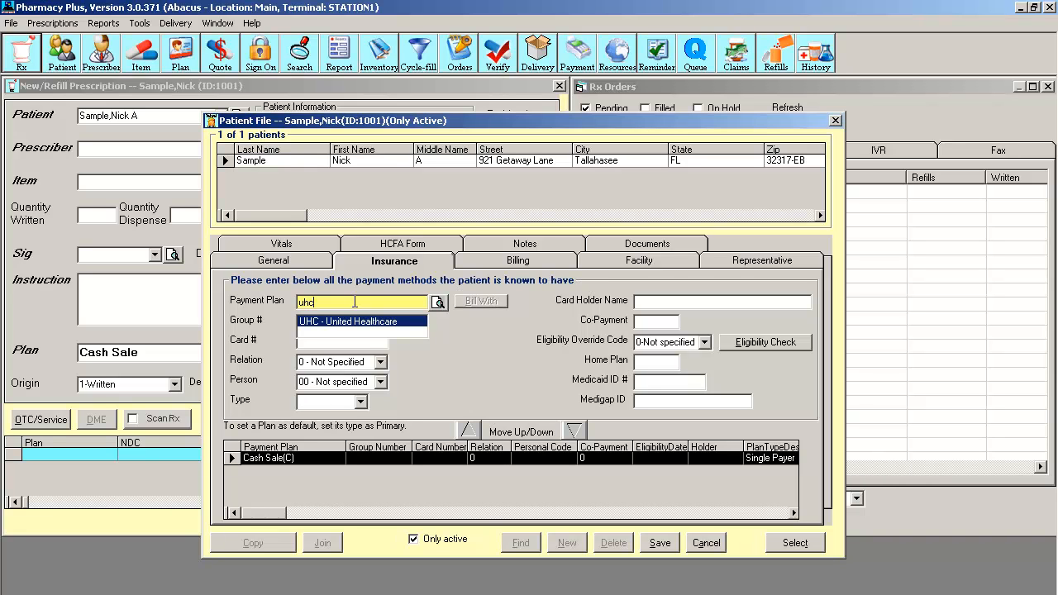
pyautogui.click(345, 320)
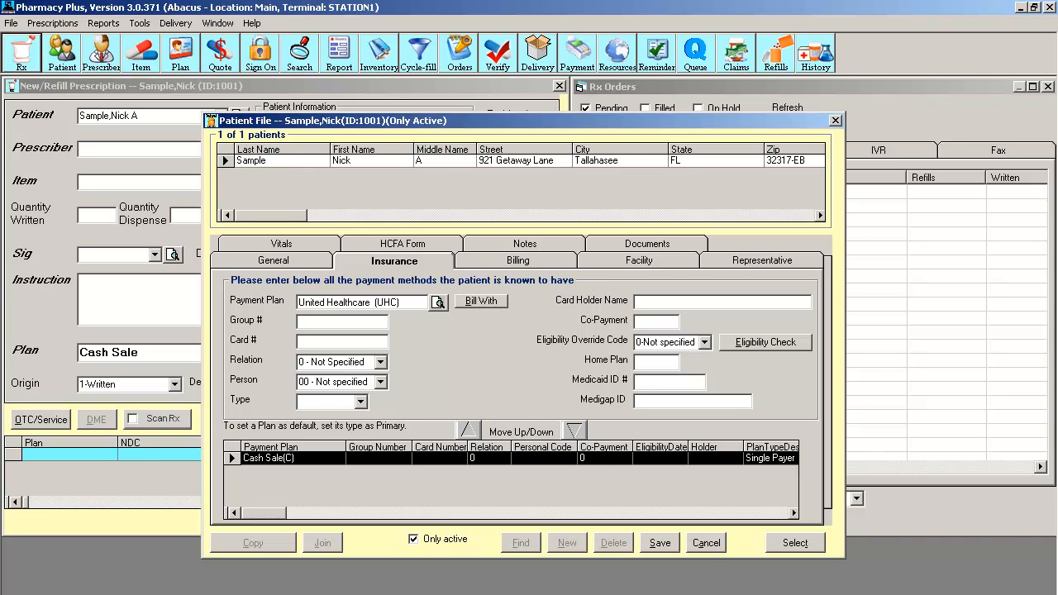
pyautogui.click(437, 303)
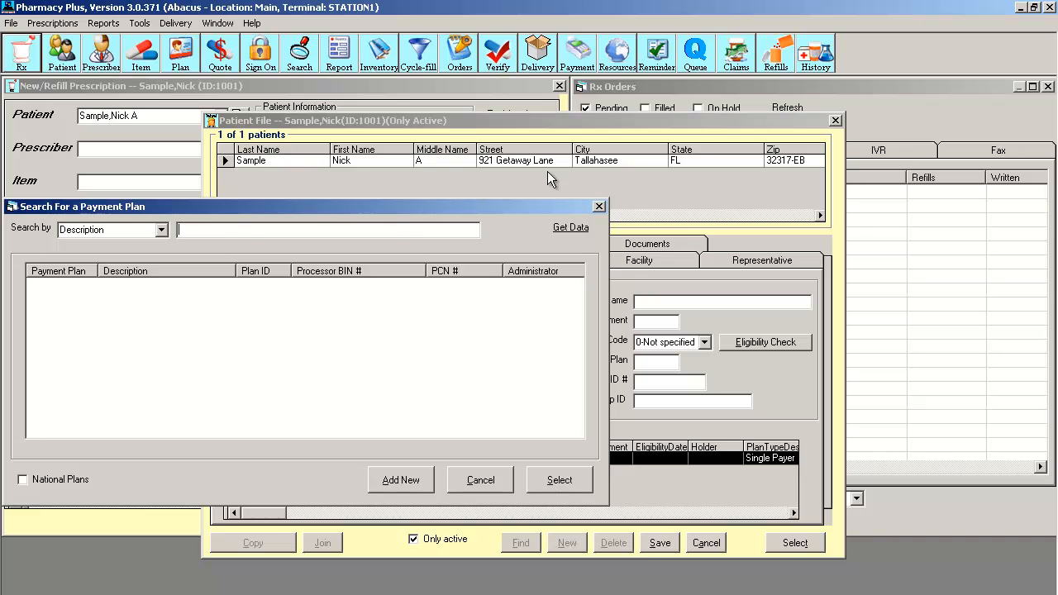
# Step: Switch the payment plan search to look up plans by Processor BIN #
pyautogui.moveTo(518, 205); pyautogui.dragTo(588, 168)
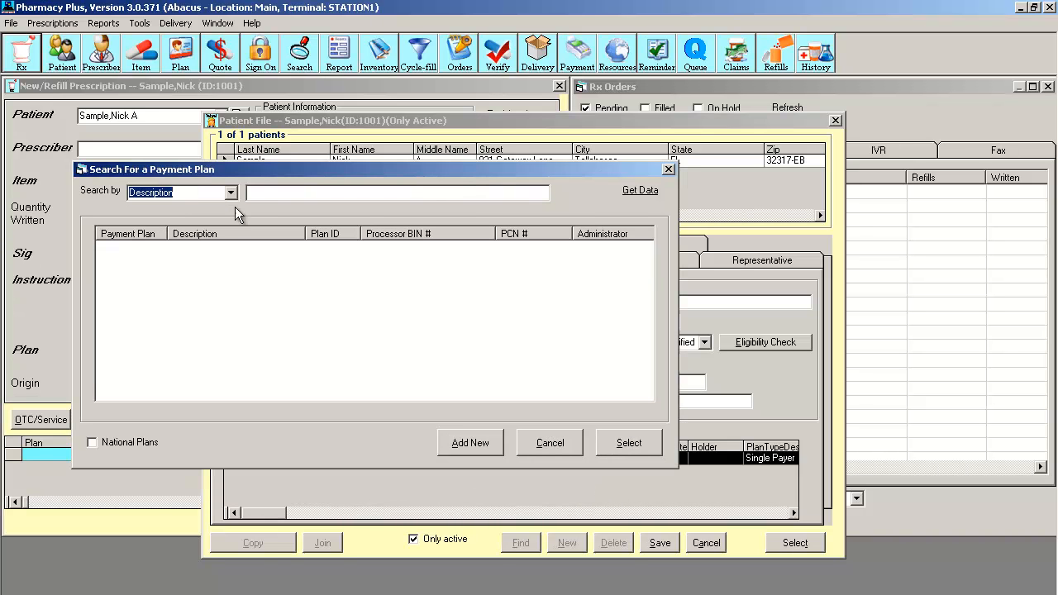
pyautogui.click(232, 193)
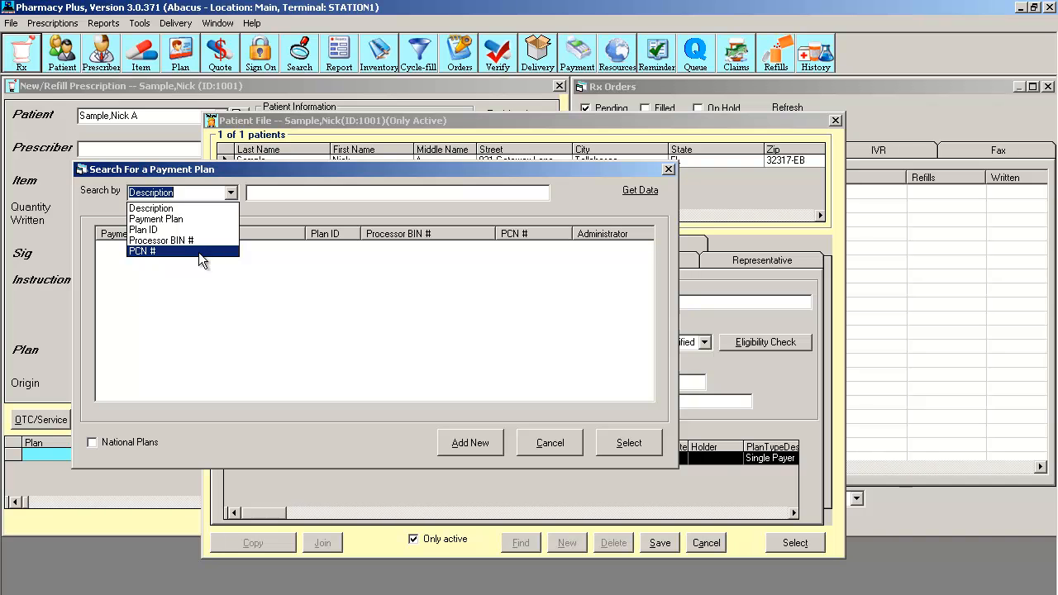
pyautogui.click(260, 197)
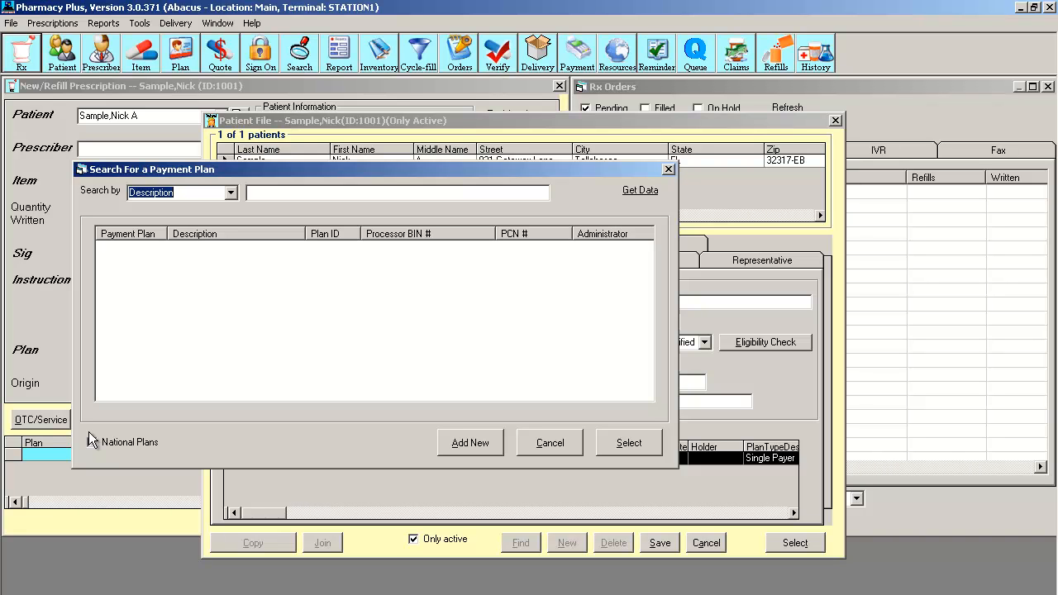
pyautogui.click(230, 192)
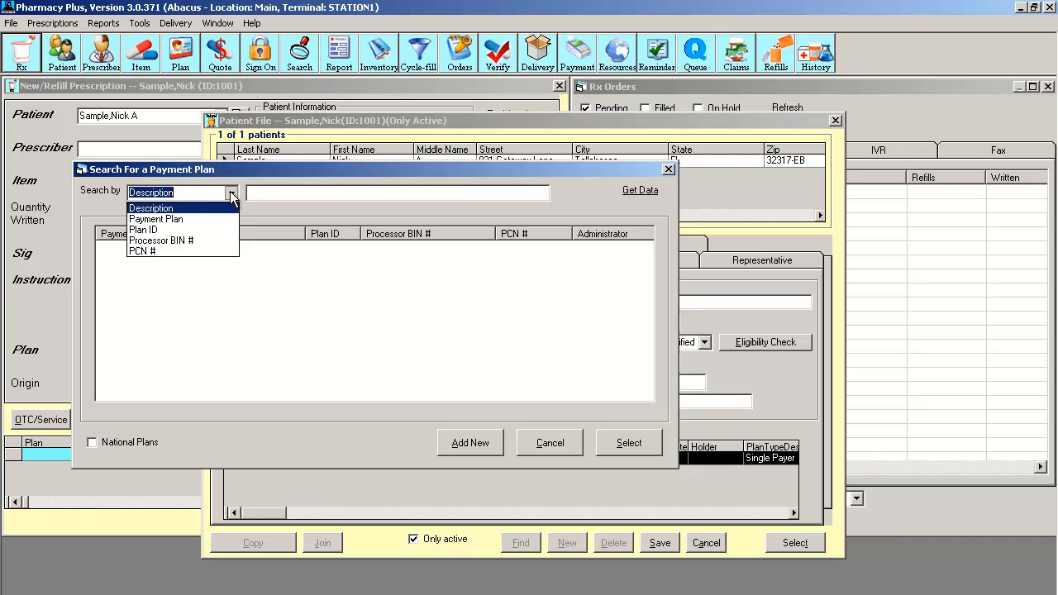
pyautogui.click(217, 240)
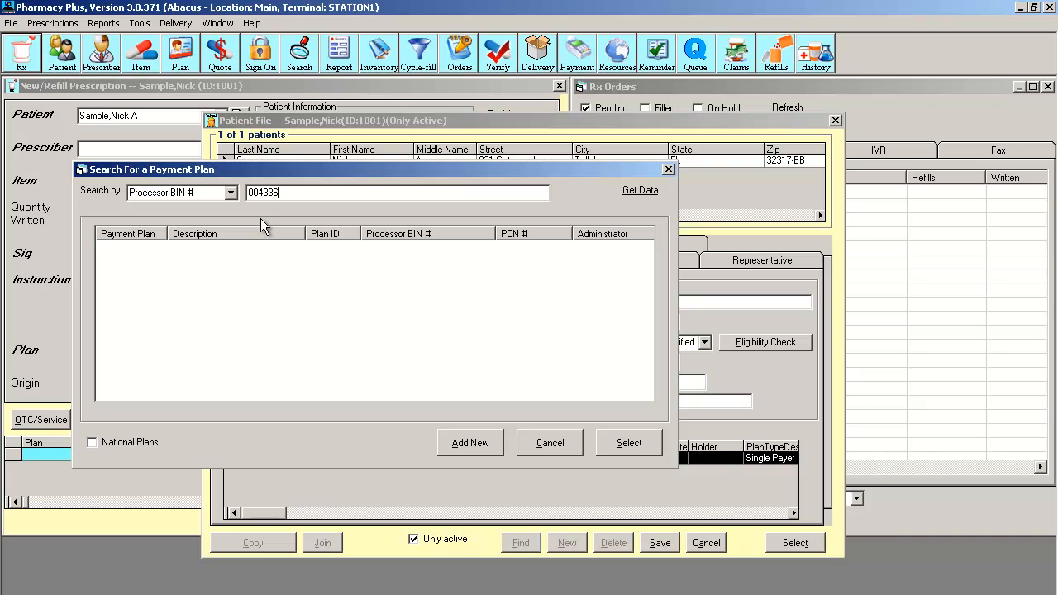
# Step: Complete BIN 004336 and select the CVS Caremark Legacy ADV plan from the results
pyautogui.write('6')
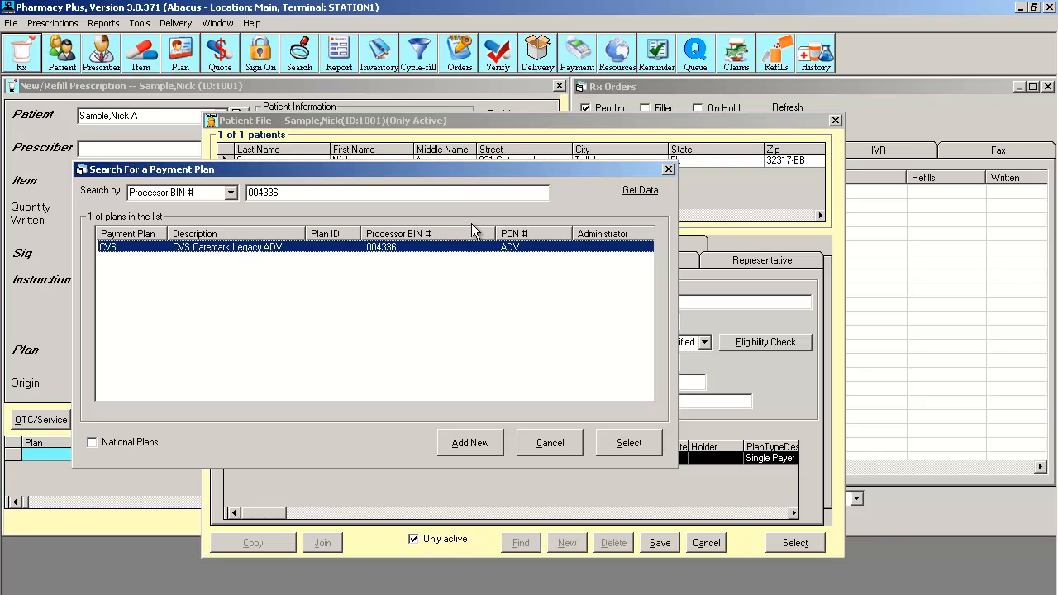
pyautogui.click(628, 444)
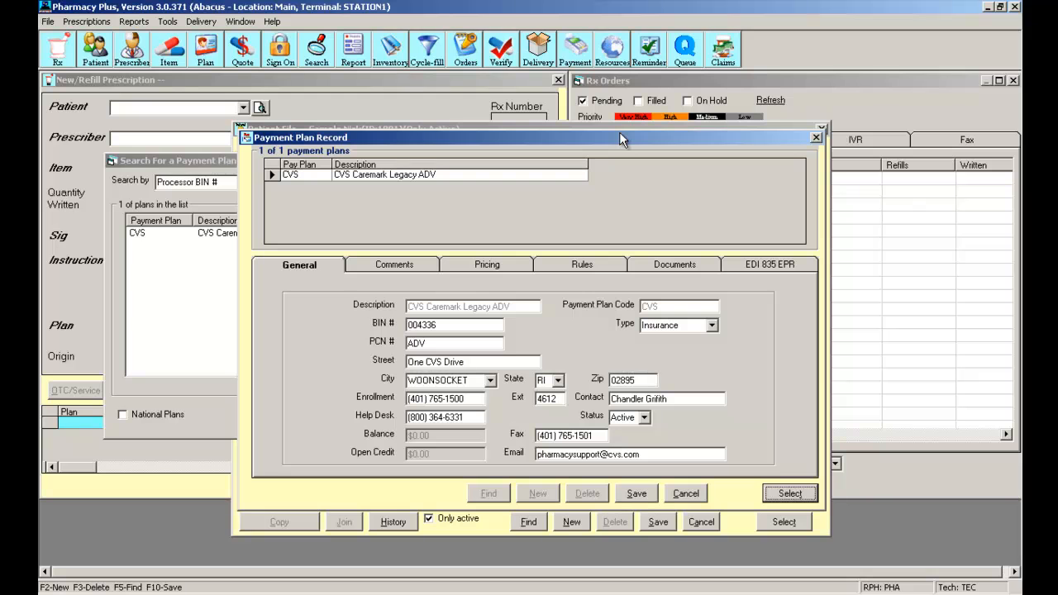
# Step: Accept the CVS Caremark Legacy ADV plan record for the patient's insurance entry
pyautogui.click(635, 492)
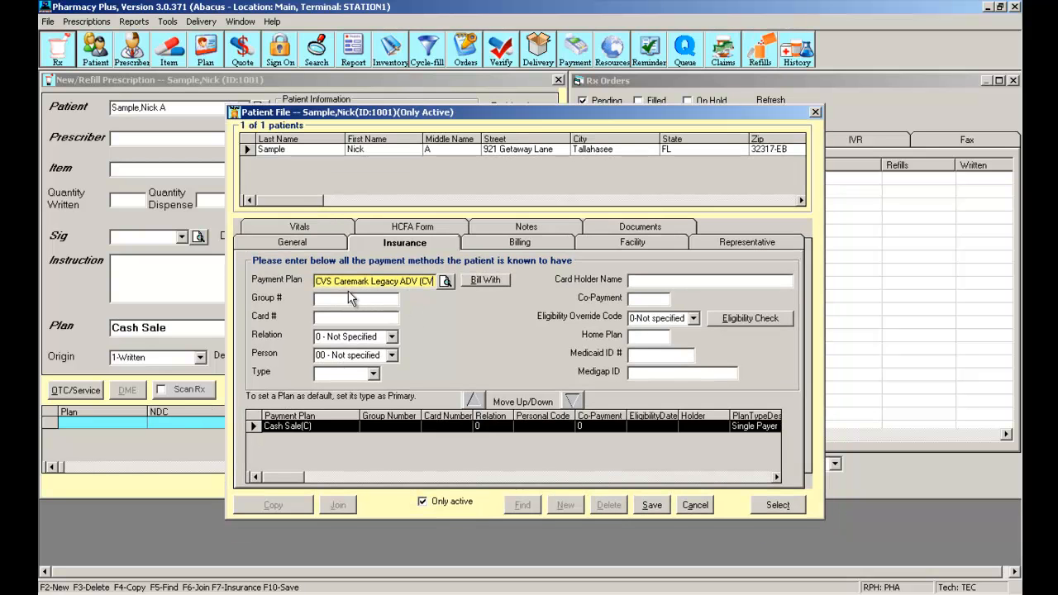
pyautogui.click(351, 298)
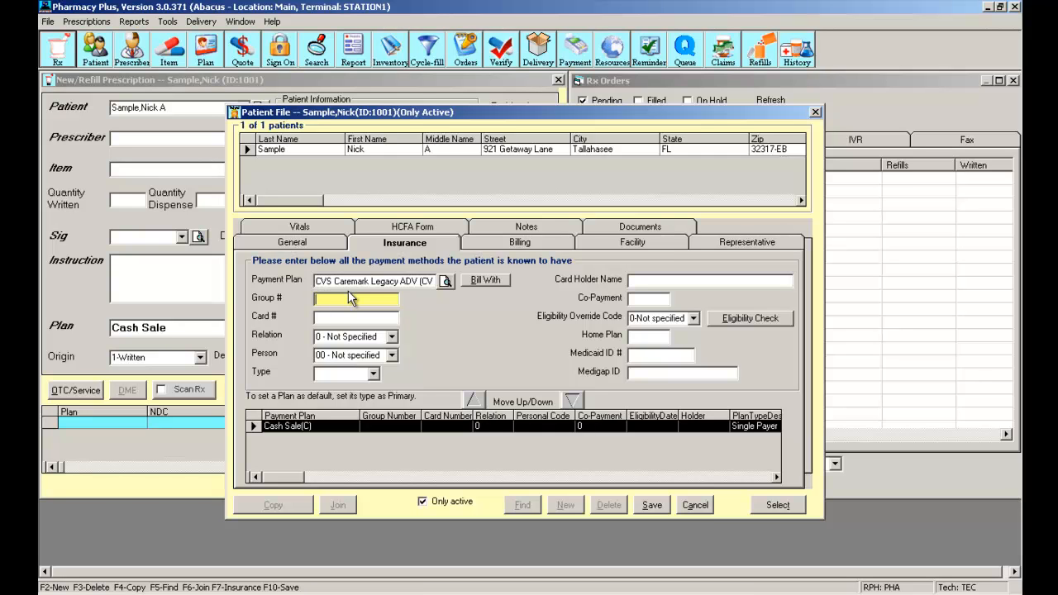
# Step: Enter group number 123456 and the patient's insurance card number for the CVS plan
pyautogui.write('123456')
pyautogui.press('Tab')
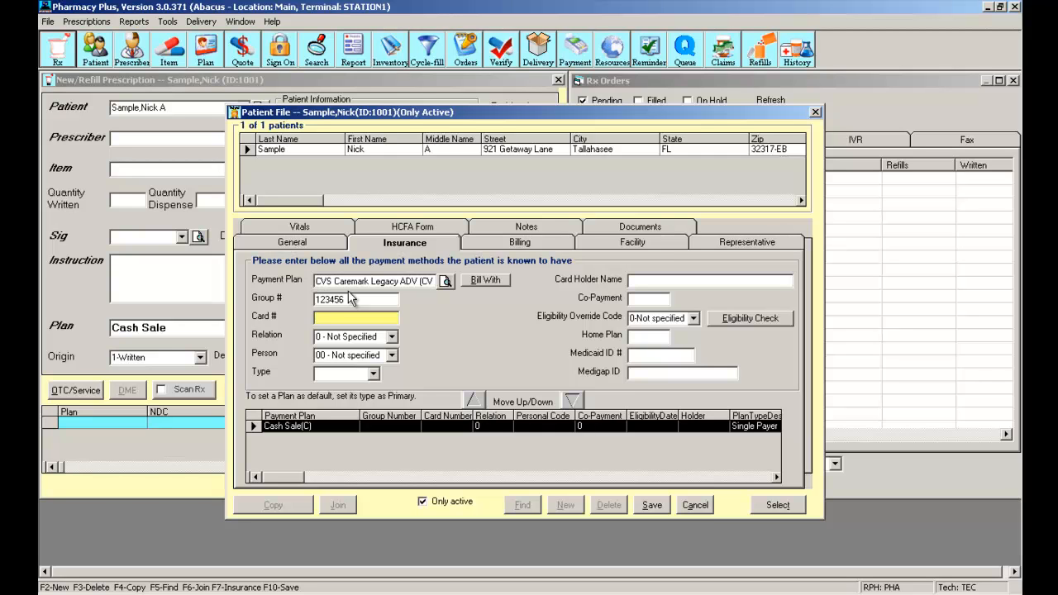
pyautogui.write('123456789')
pyautogui.click(390, 336)
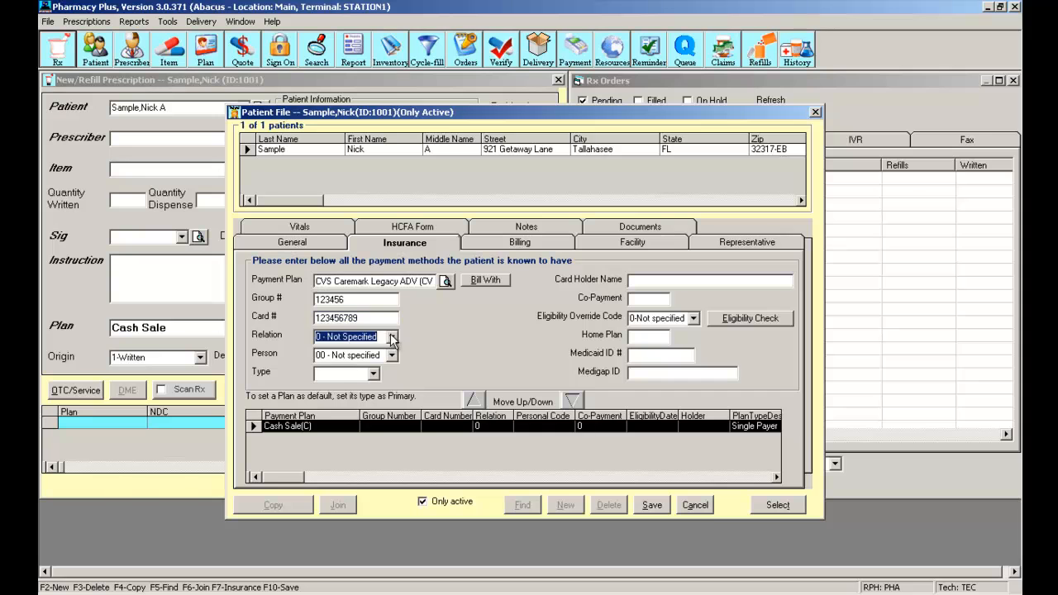
pyautogui.click(392, 335)
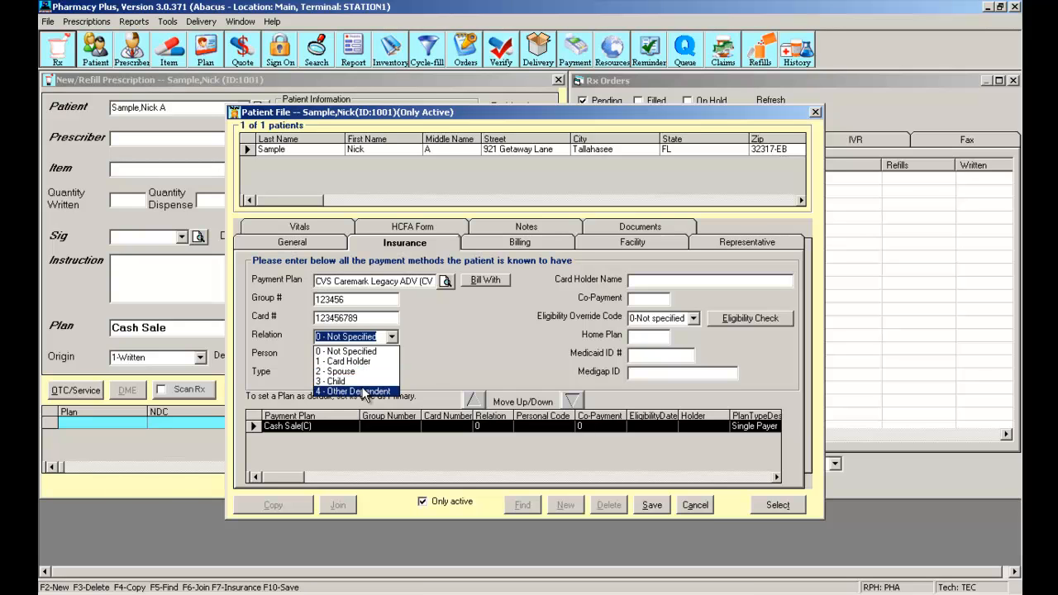
# Step: Set Relation to 1 - Card Holder, Person to 01 - General use/member, and Type to Secondary
pyautogui.click(355, 361)
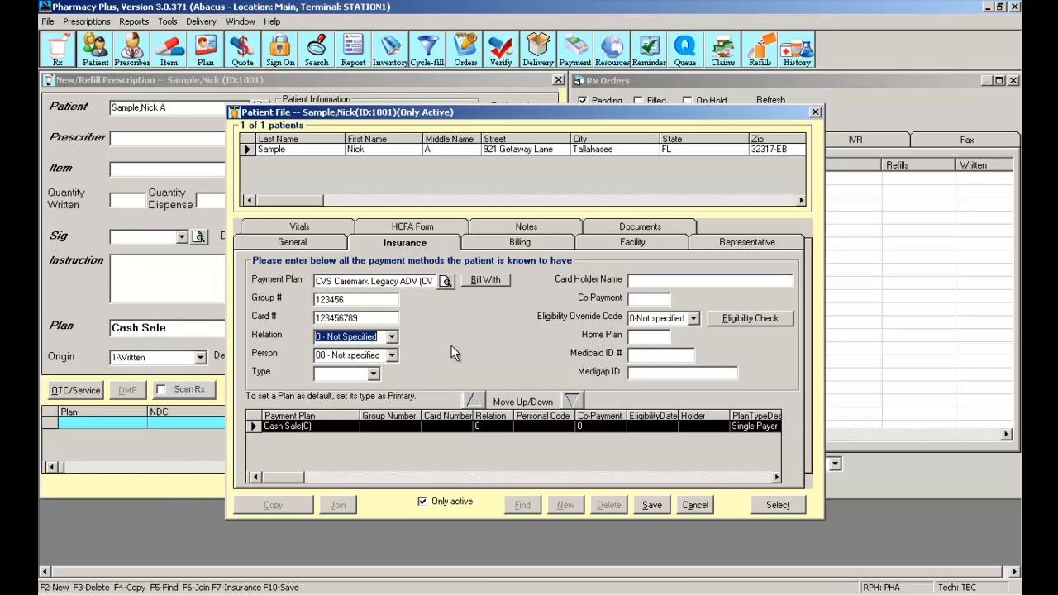
pyautogui.click(391, 356)
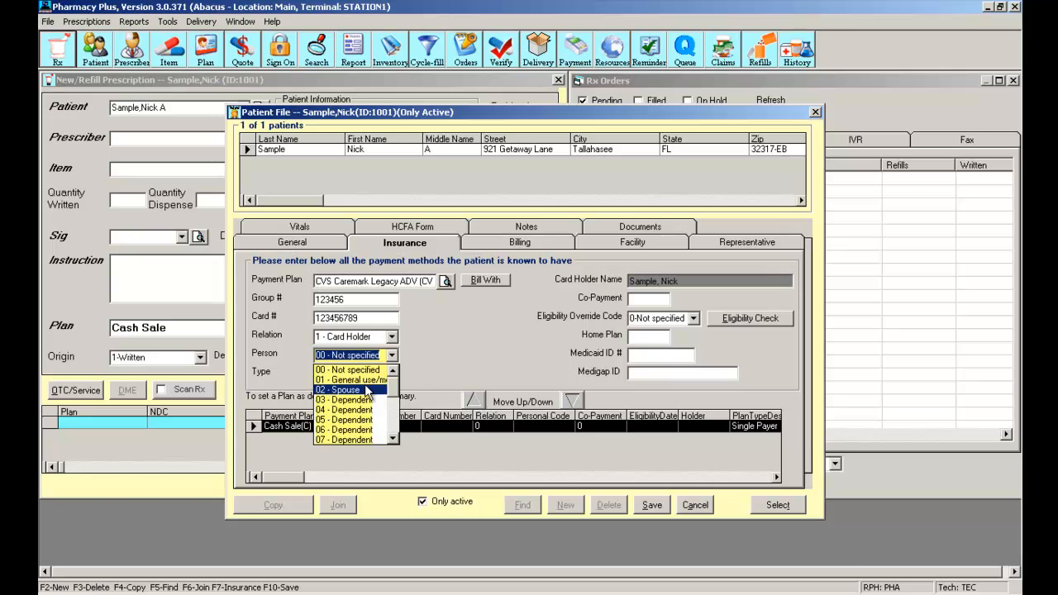
pyautogui.click(363, 380)
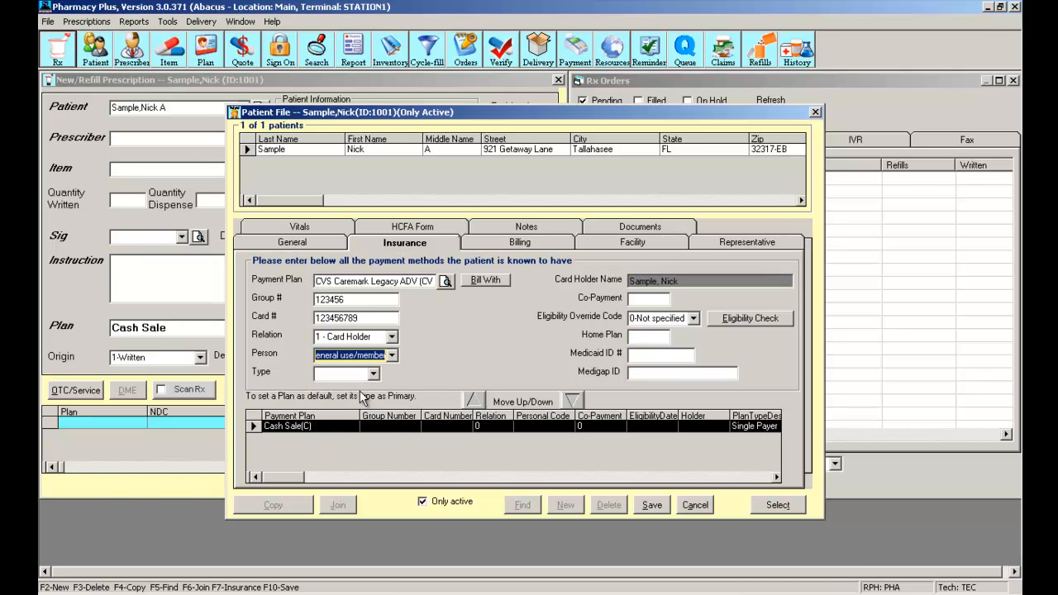
pyautogui.click(377, 375)
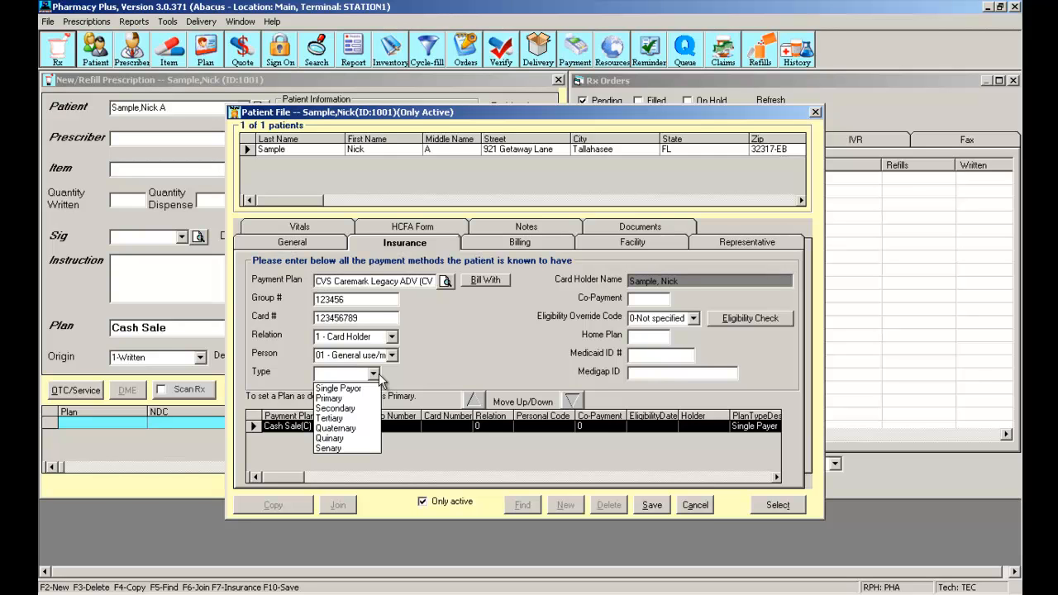
pyautogui.click(339, 401)
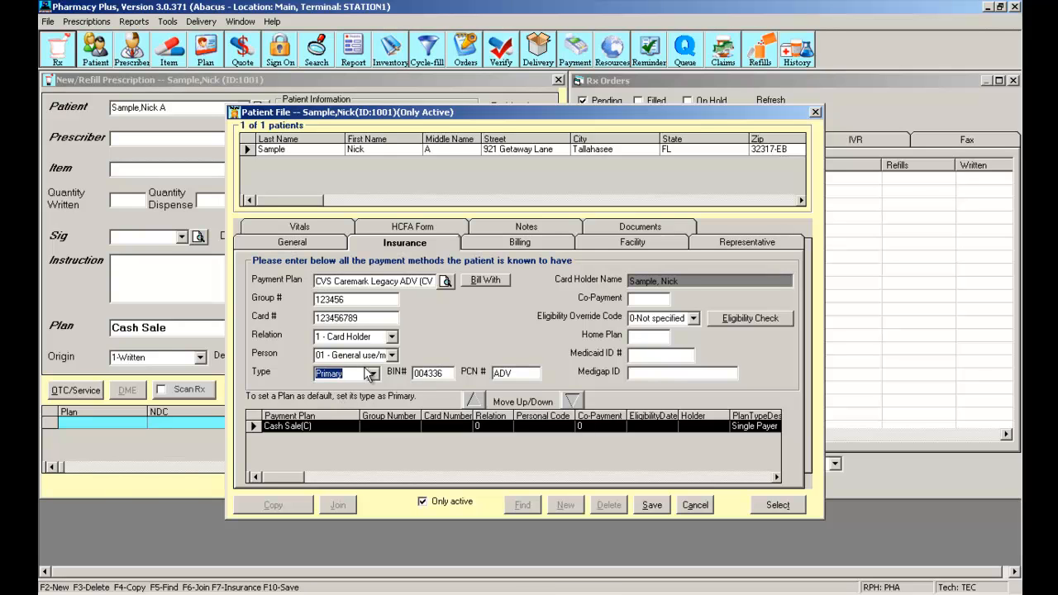
pyautogui.click(373, 374)
pyautogui.click(354, 409)
# Step: Change Type back to Primary, save the CVS plan, and list the prescription's Plan choices
pyautogui.click(372, 373)
pyautogui.click(364, 398)
pyautogui.click(655, 504)
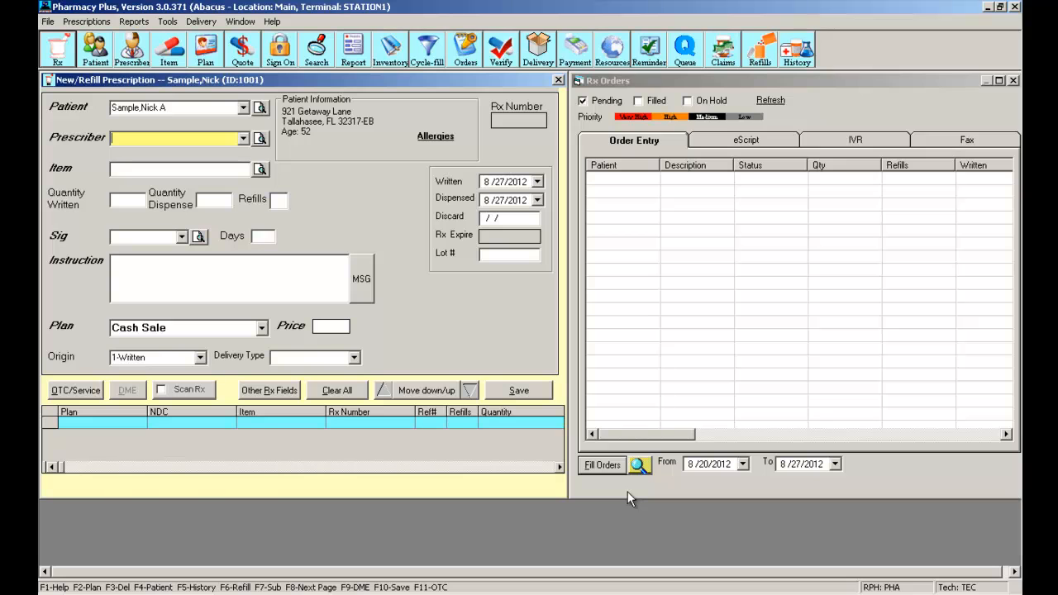
pyautogui.click(261, 328)
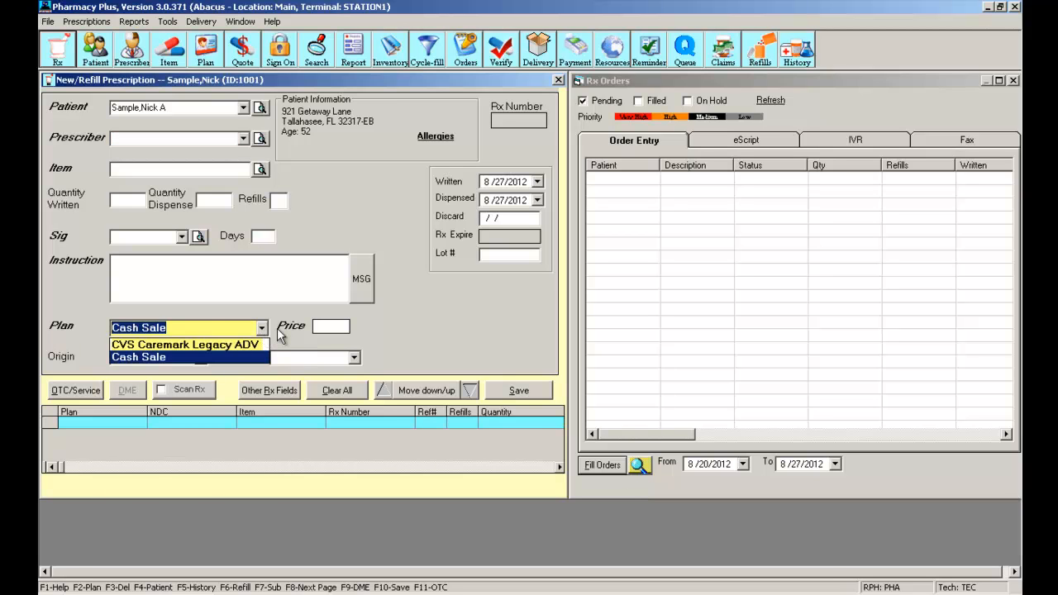